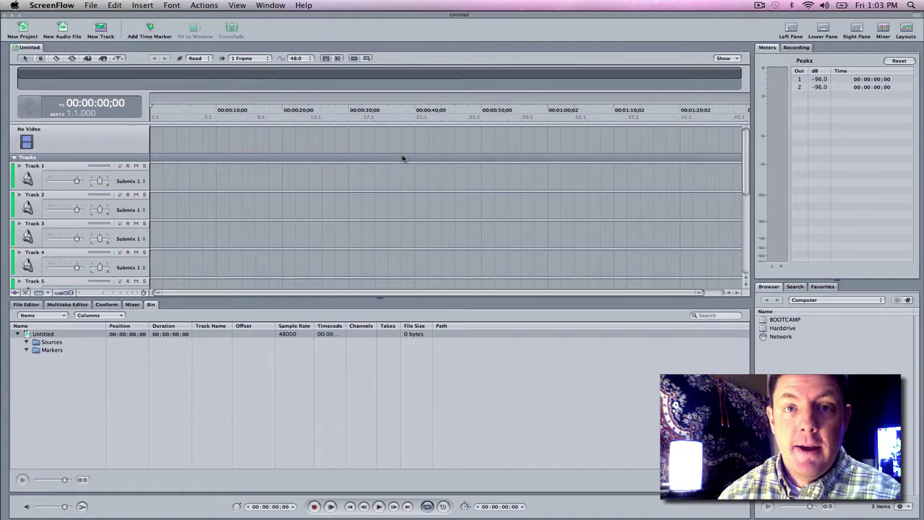
Step: Drag Song.mp3 from the home Music folder onto Track 1 at 00:00
click(907, 300)
double_click(773, 361)
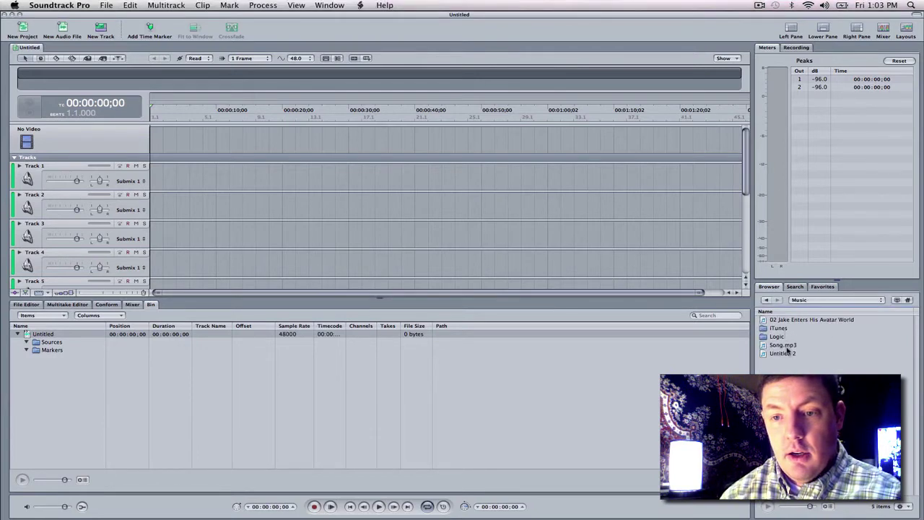
drag(788, 352, 150, 171)
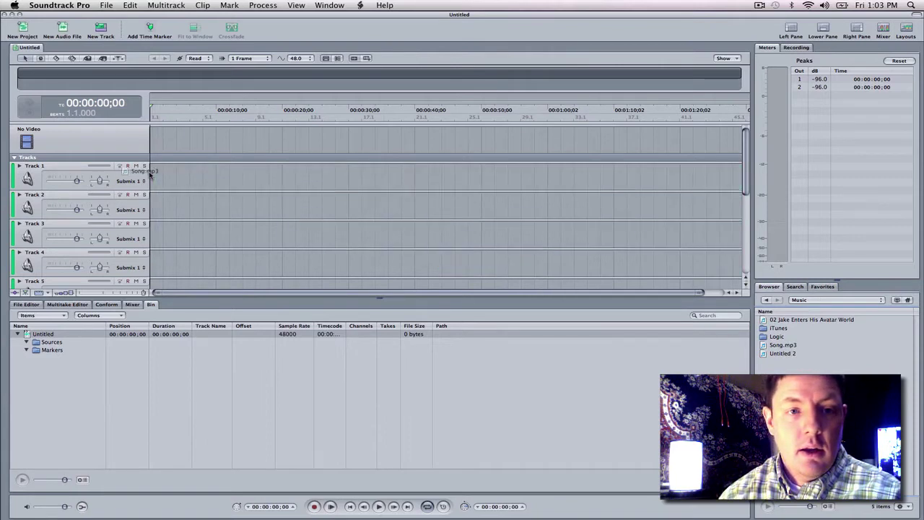
drag(783, 345, 256, 178)
drag(381, 179, 252, 178)
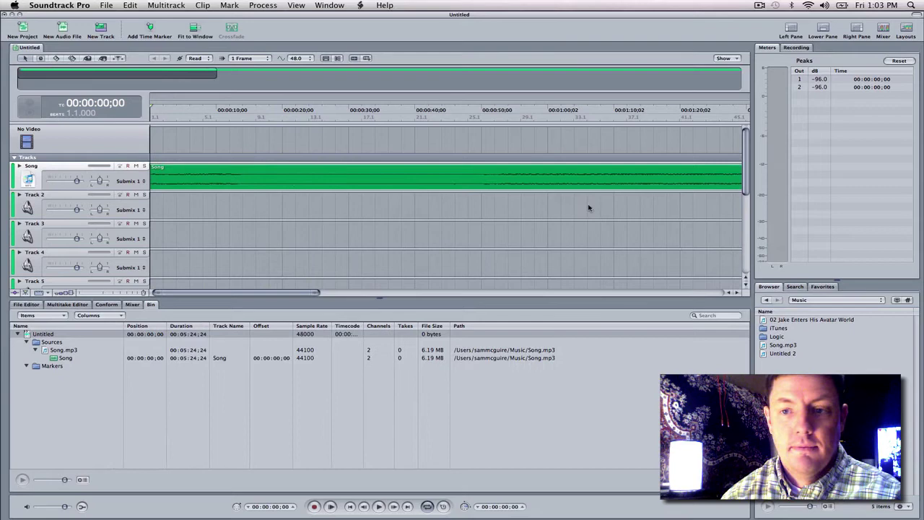
Step: Hide the right pane and zoom the timeline out to show the whole Song clip
click(857, 29)
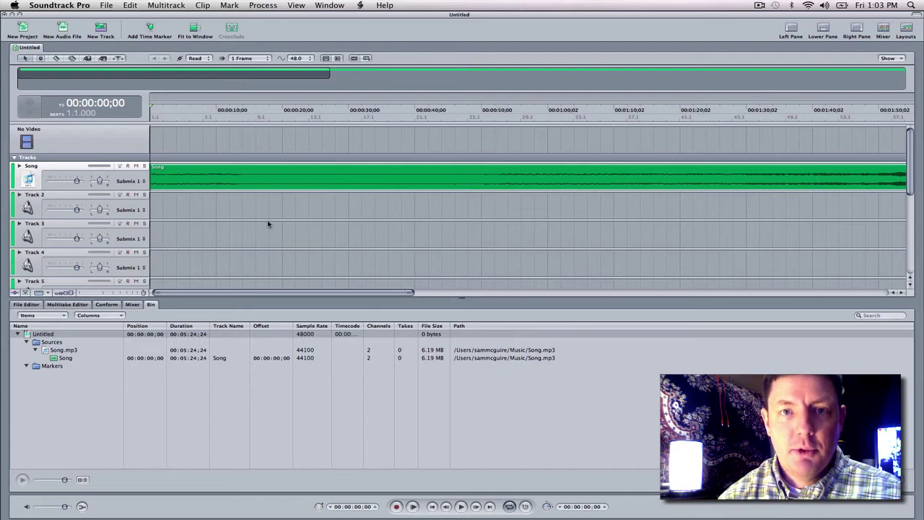
drag(412, 293, 893, 294)
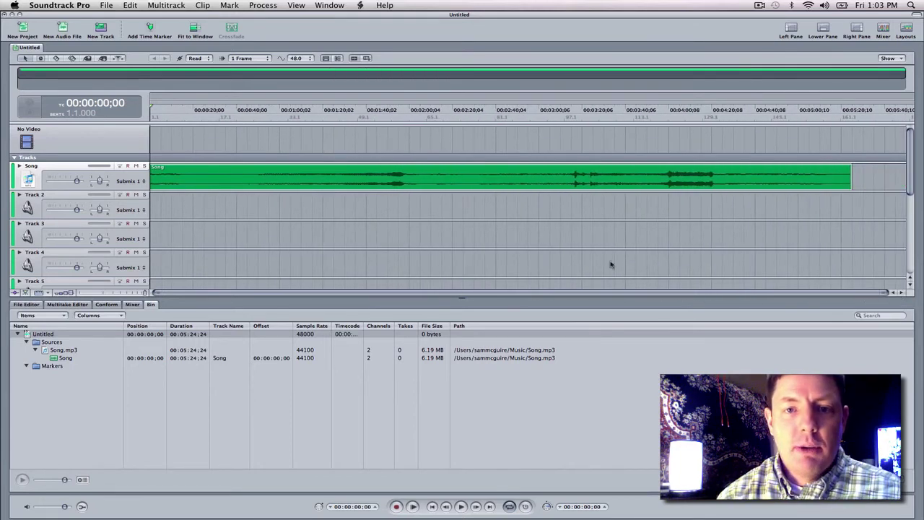
click(383, 183)
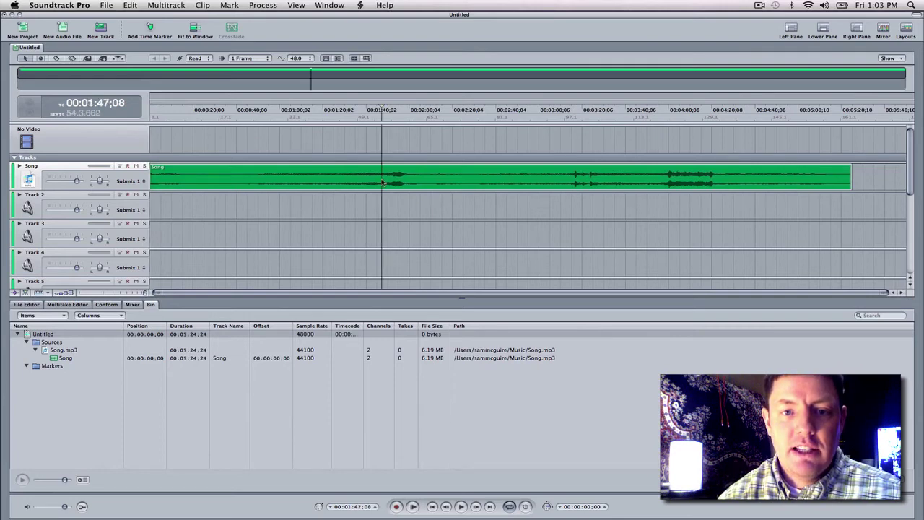
Step: Check the Process menu at two playhead positions; Convert to Mono stays greyed out
click(261, 6)
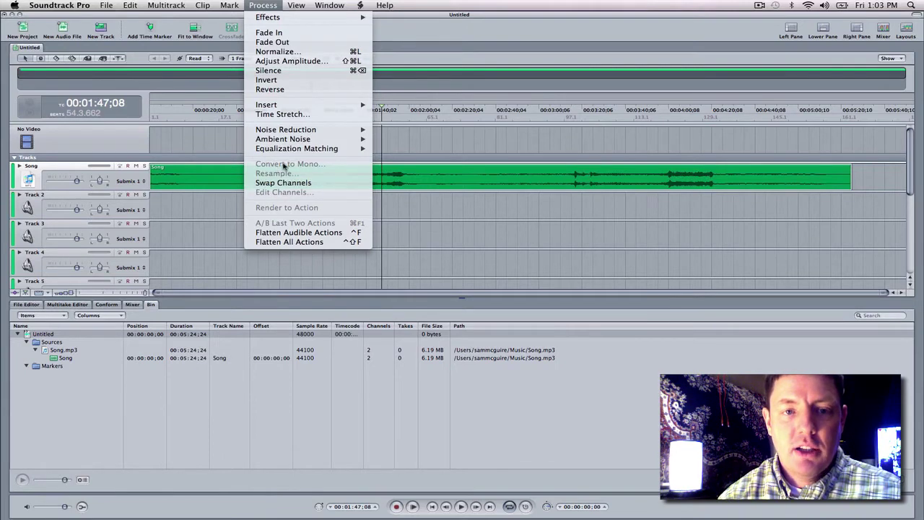
click(422, 197)
click(409, 184)
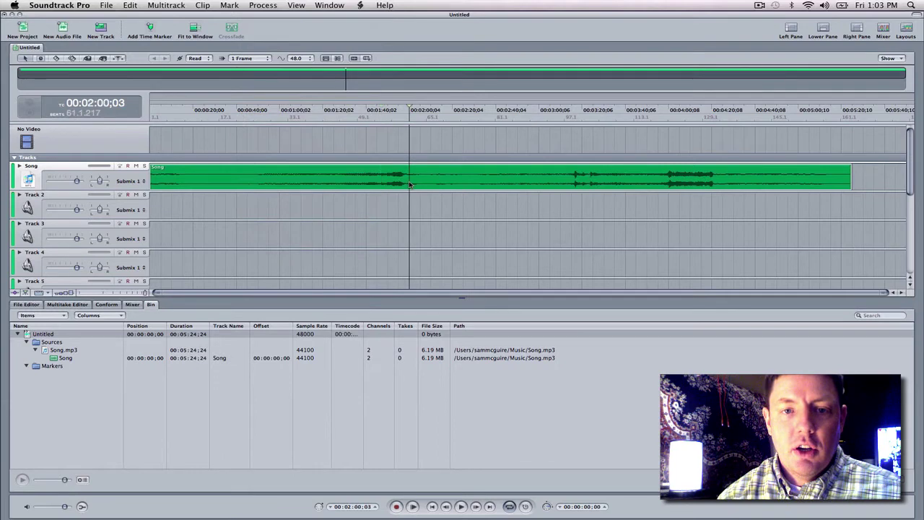
click(259, 5)
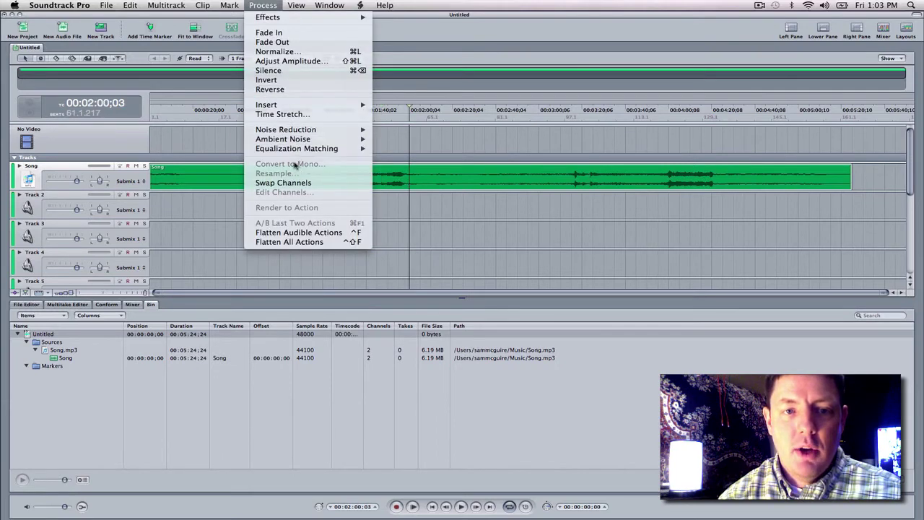
click(437, 172)
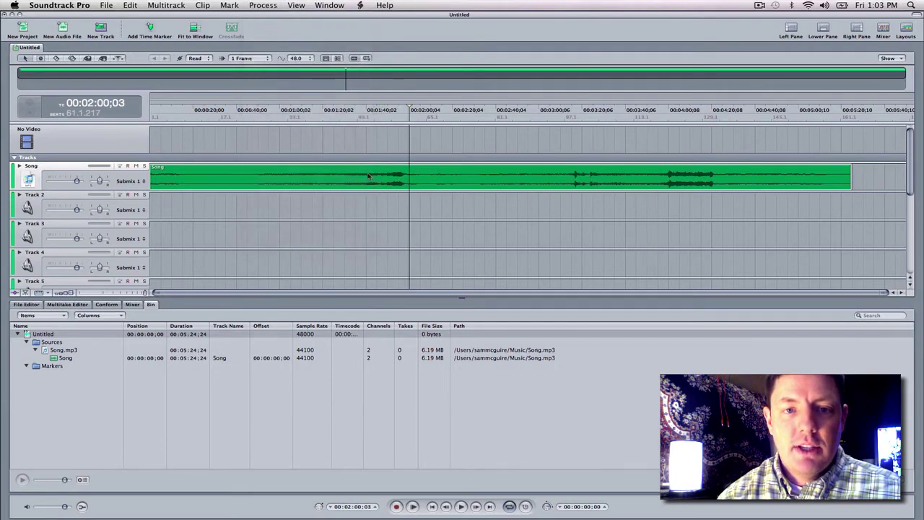
Step: Open Song in the File Editor and convert it to mono using the left channel, flattening the file
double_click(330, 175)
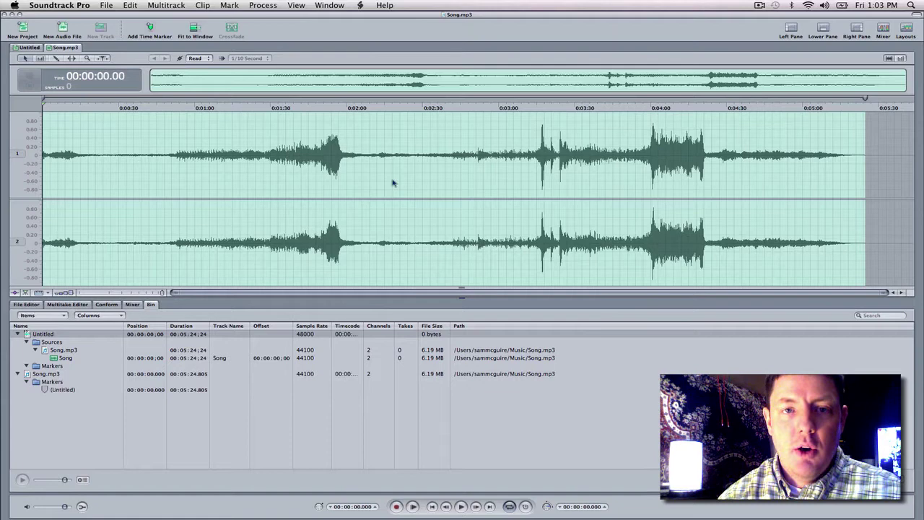
click(262, 5)
click(274, 165)
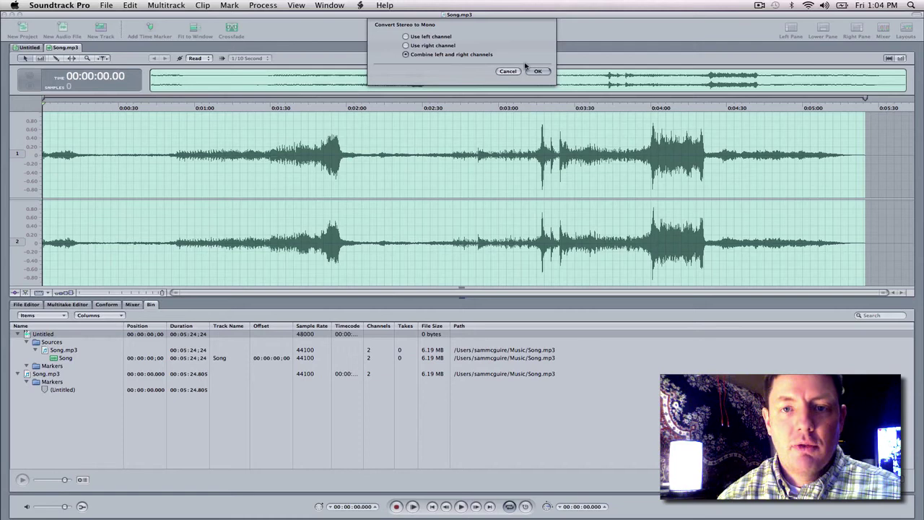
click(437, 36)
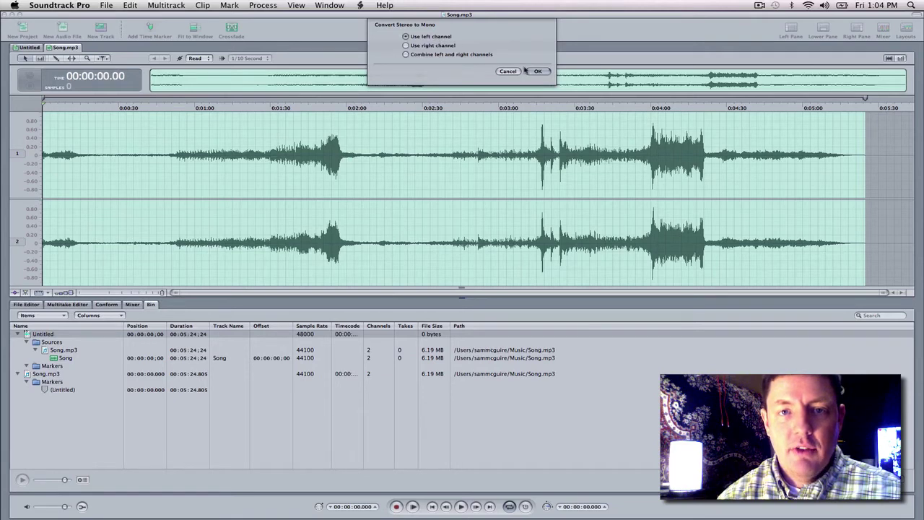
click(538, 72)
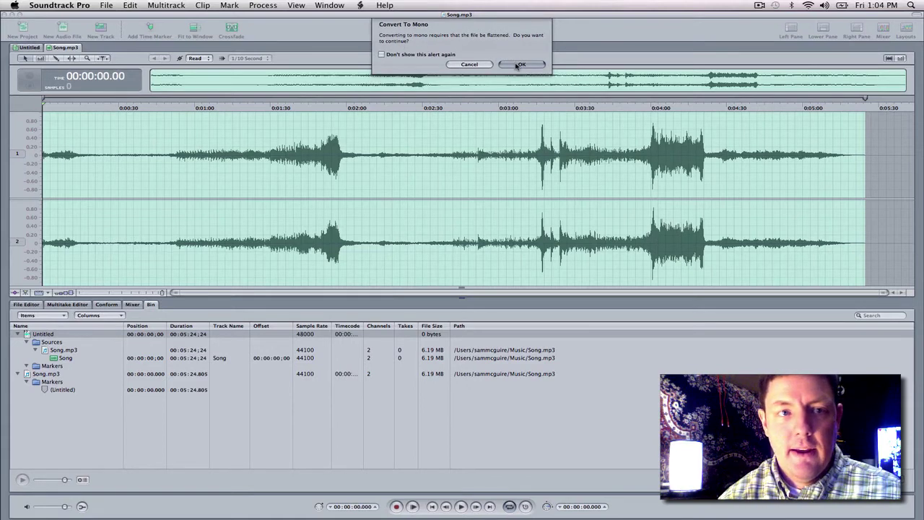
click(519, 64)
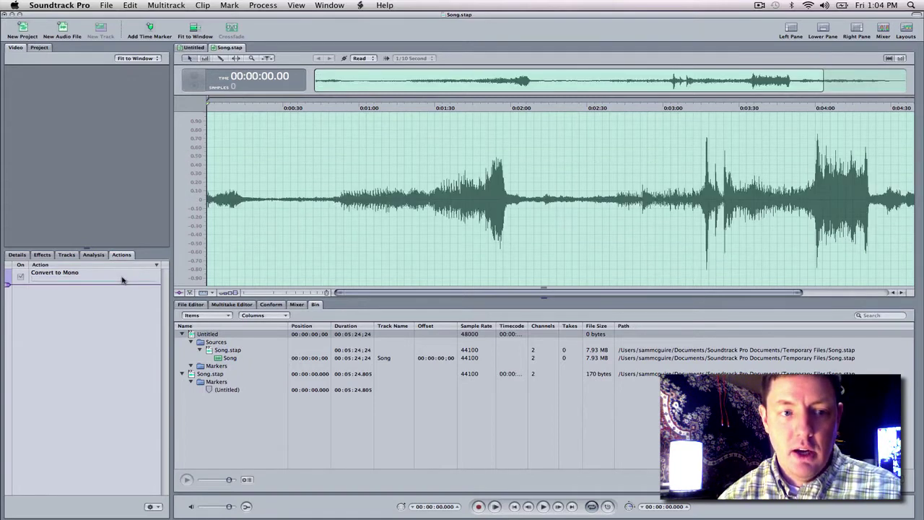
Step: Undo the mono conversion on Song.stap and return to the Untitled multitrack project
click(193, 48)
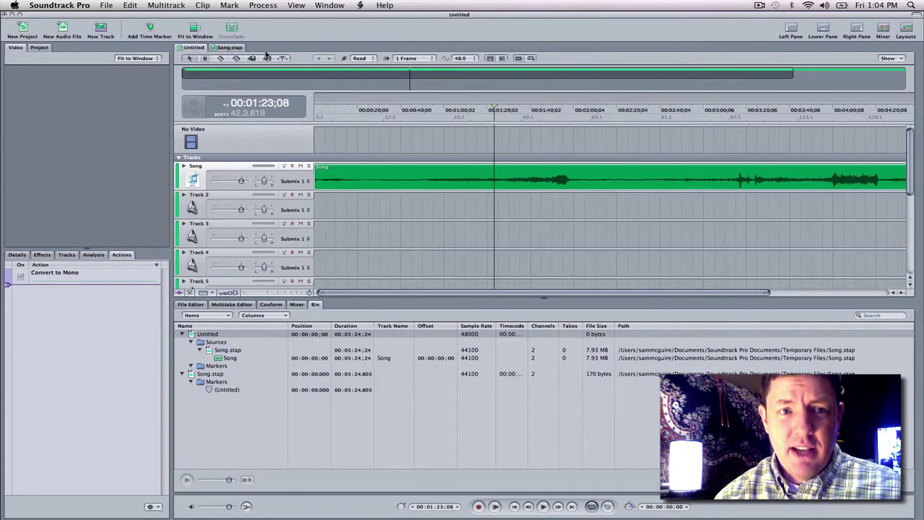
click(228, 48)
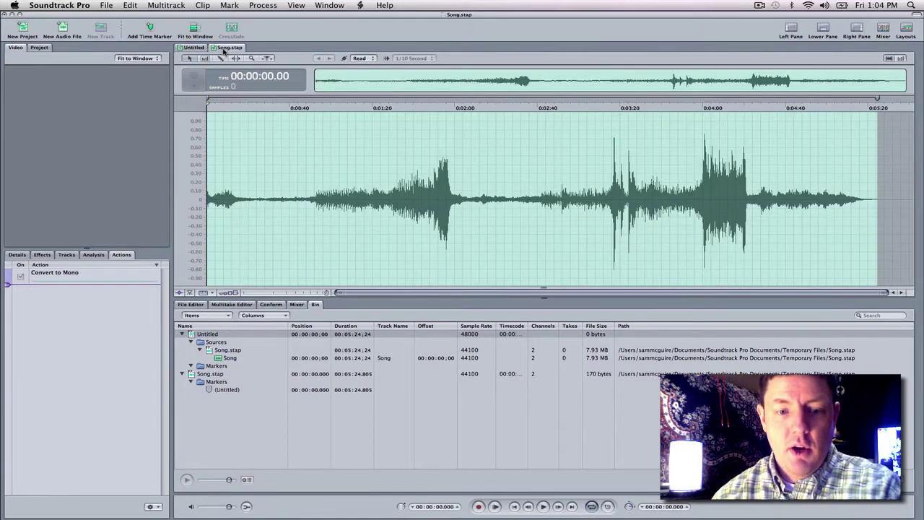
key(super+z)
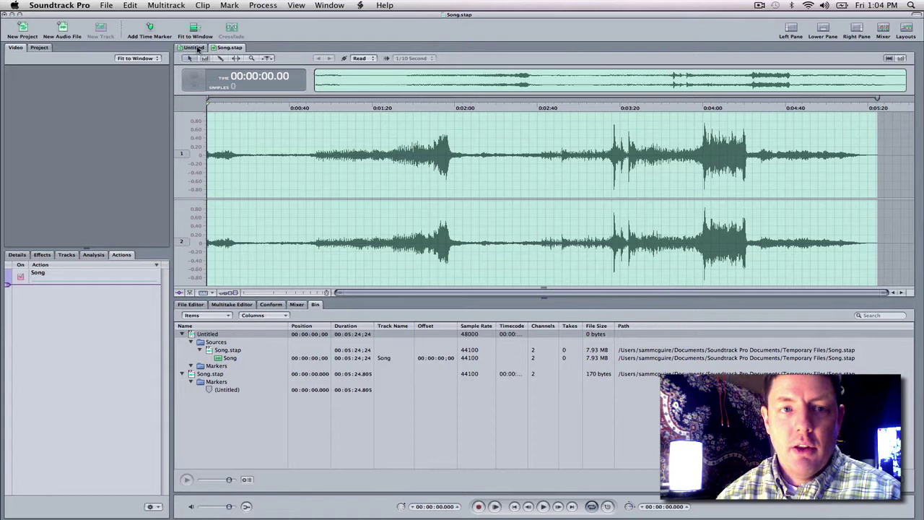
click(194, 48)
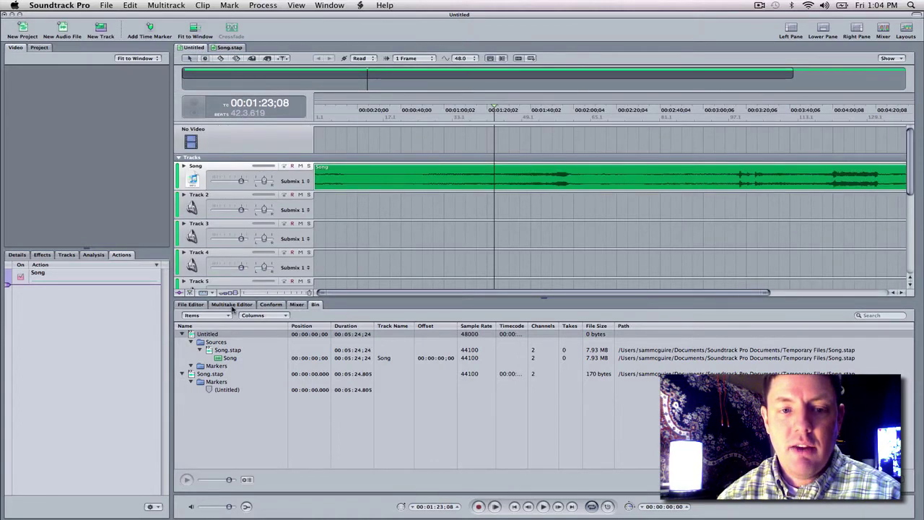
Step: Show Song's waveform in the lower File Editor and select its left channel from the start
click(232, 305)
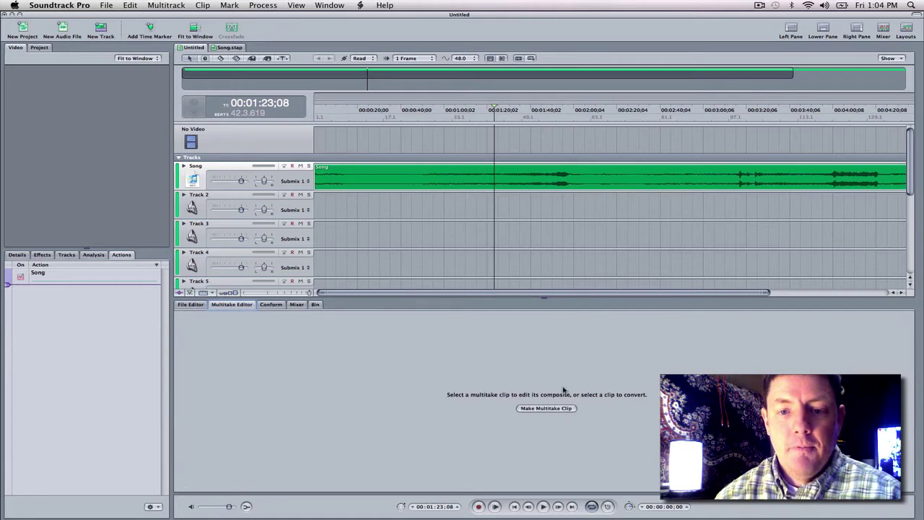
click(201, 305)
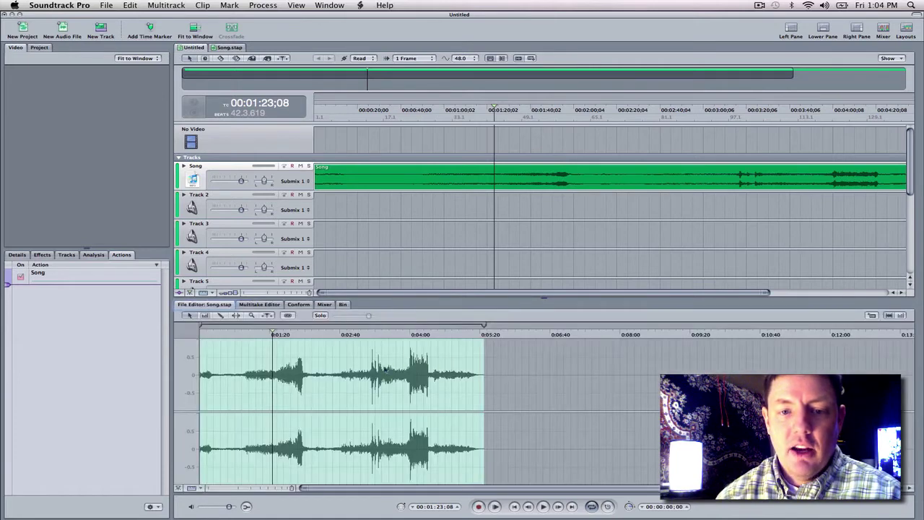
click(318, 372)
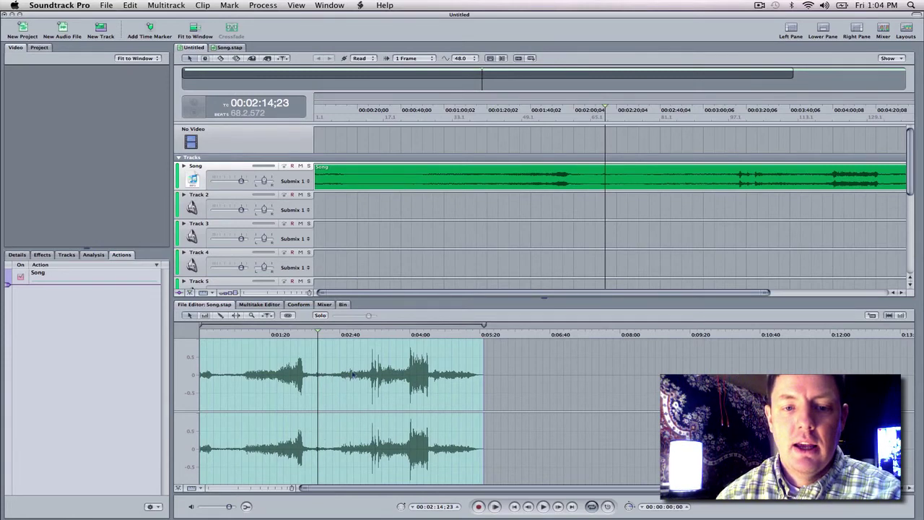
key(Home)
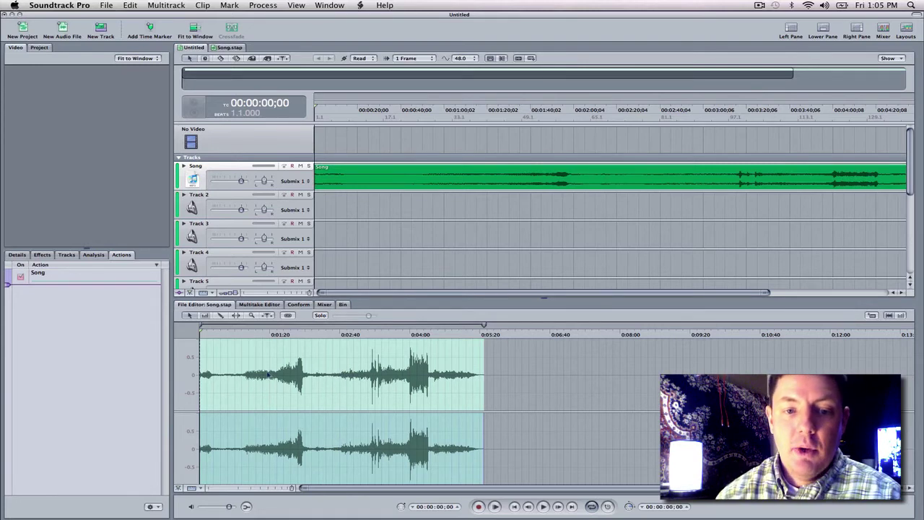
Step: Create a new audio file from the selected left channel with File > New > File From Selection
click(107, 5)
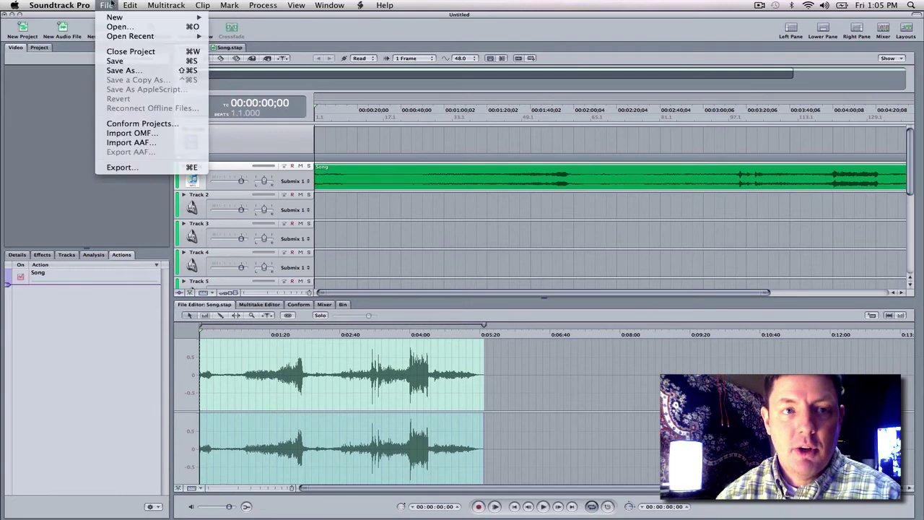
mouse_move(115, 17)
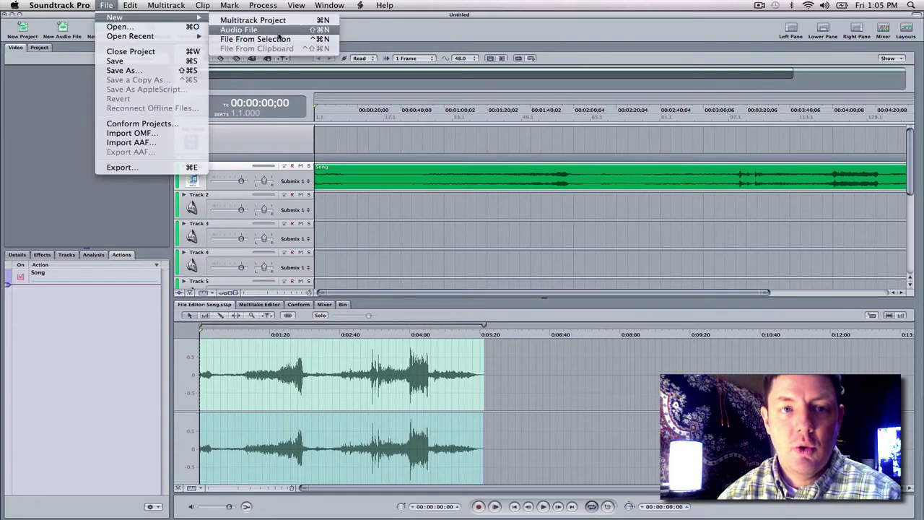
click(267, 40)
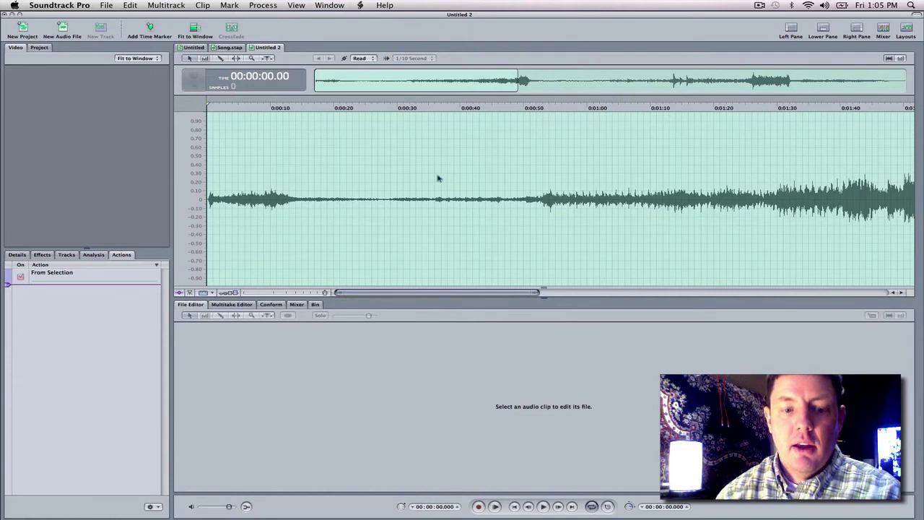
Step: Save the new file as Untitled 2, keeping the current file type
key(super+s)
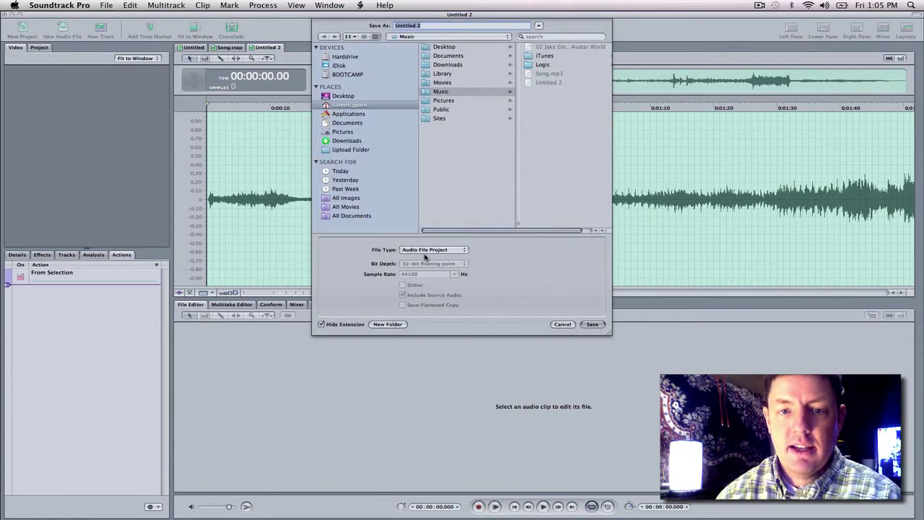
click(449, 250)
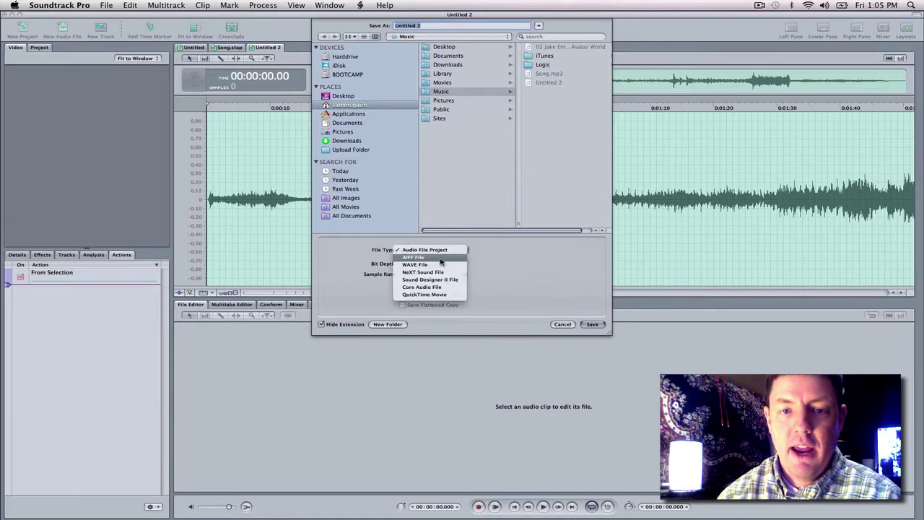
click(513, 265)
click(591, 324)
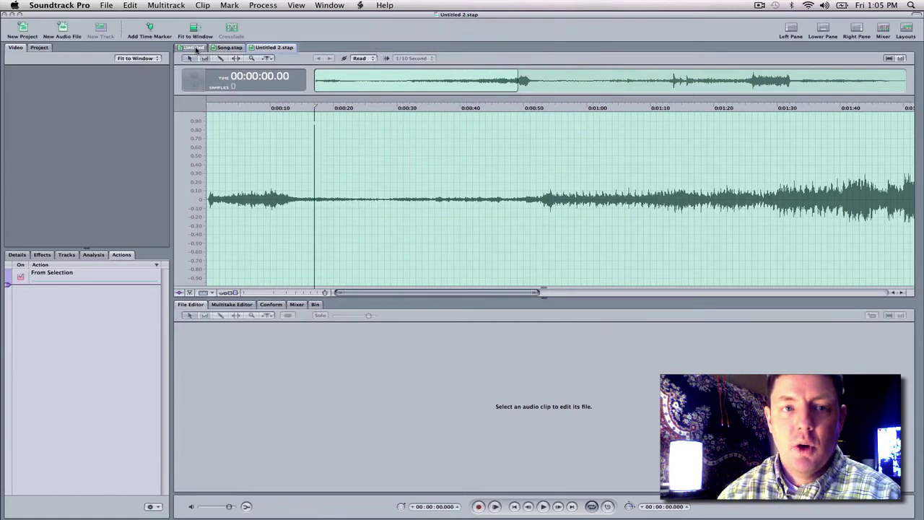
Step: Drag Untitled 2 from the Bin onto Track 2 of the Untitled multitrack project
click(195, 48)
click(344, 304)
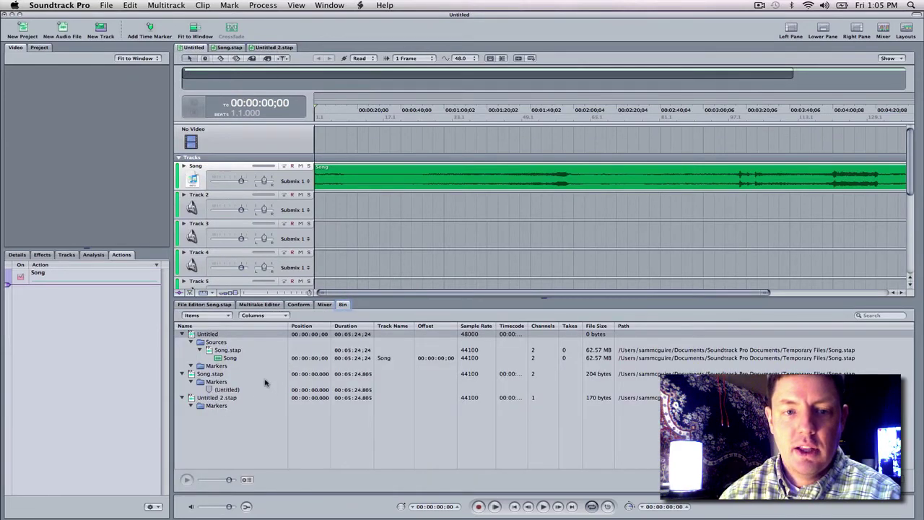
drag(234, 399, 377, 208)
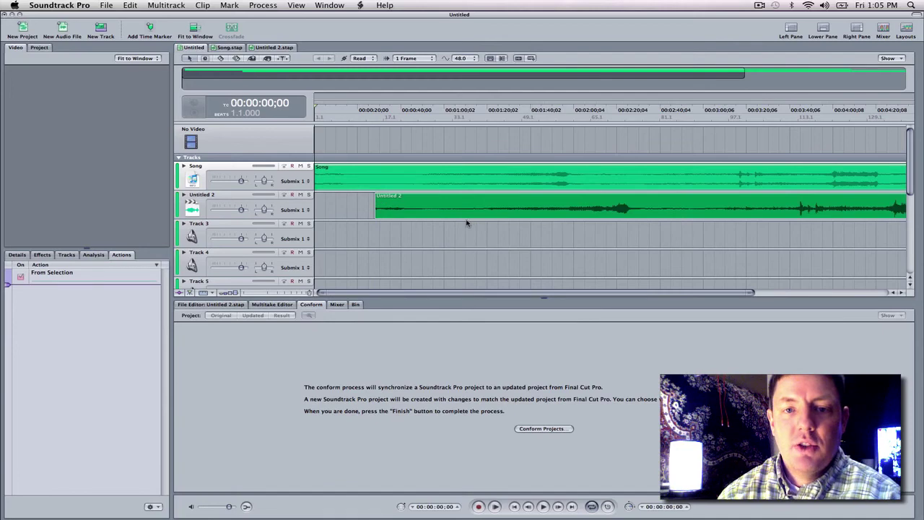
Step: Select the Song clip and show its waveform in the File Editor, selected from the start
click(349, 182)
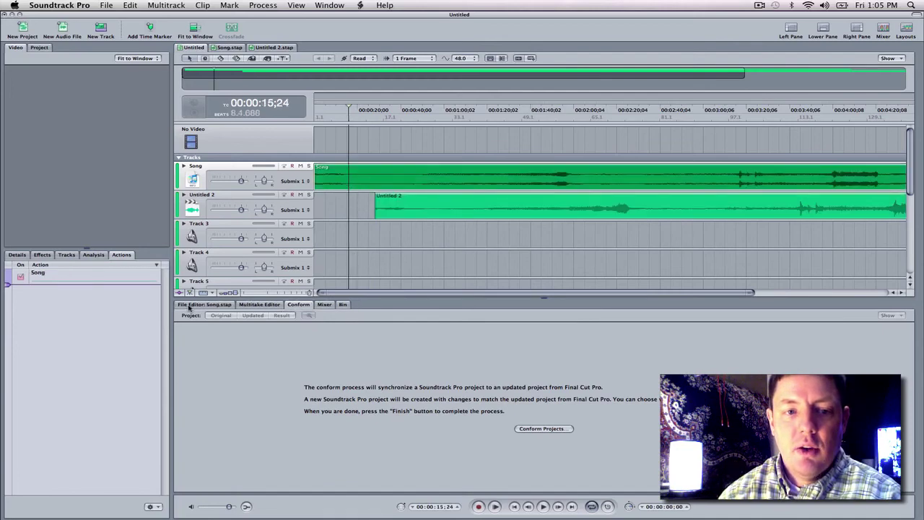
click(189, 306)
click(302, 373)
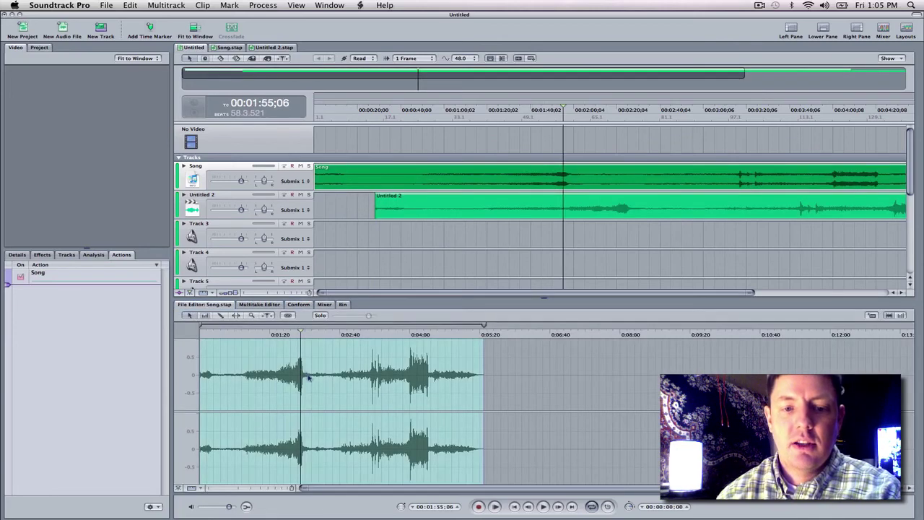
key(Home)
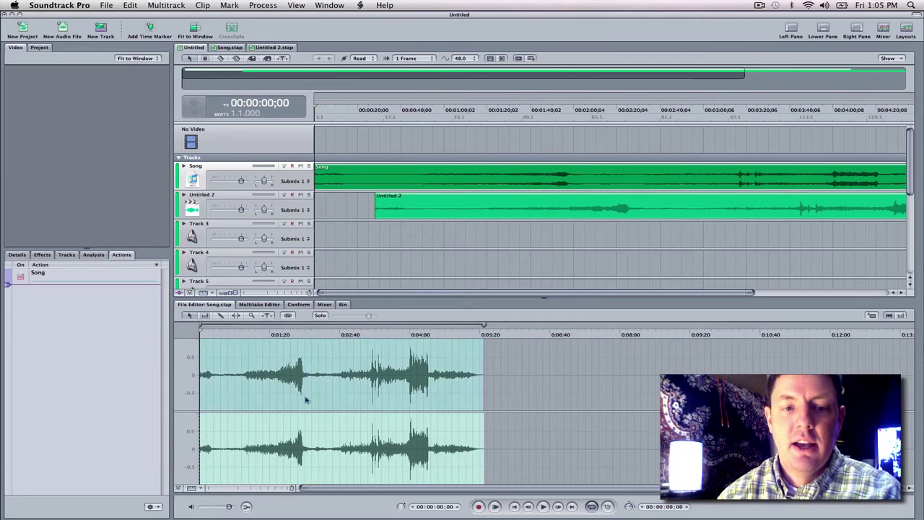